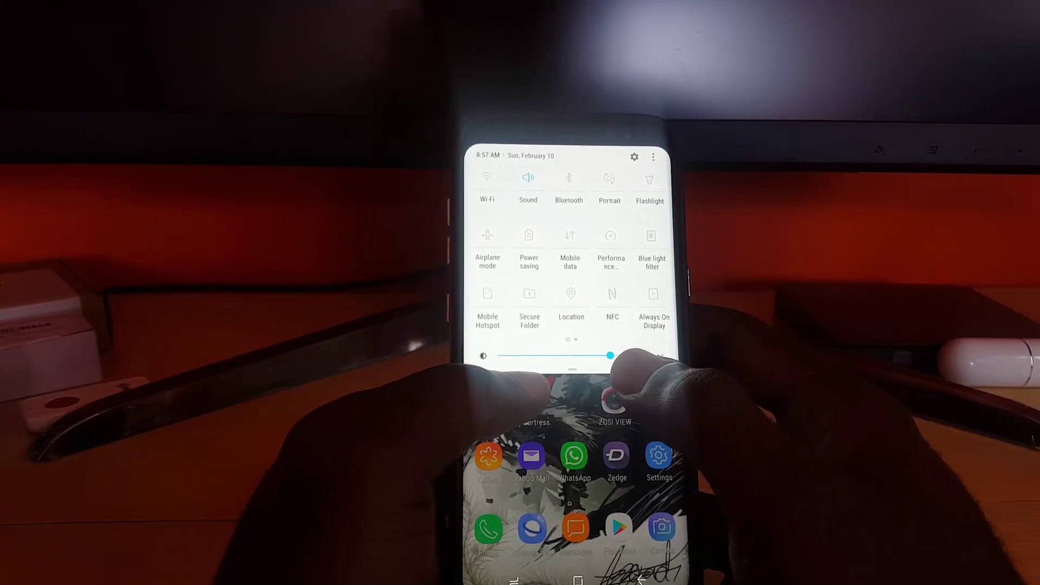
Try maximum screen brightness, dismiss the high-brightness warning, and close Quick Settings.
{"action": "left_click_drag", "start_coordinate": [606, 354], "coordinate": [662, 354]}
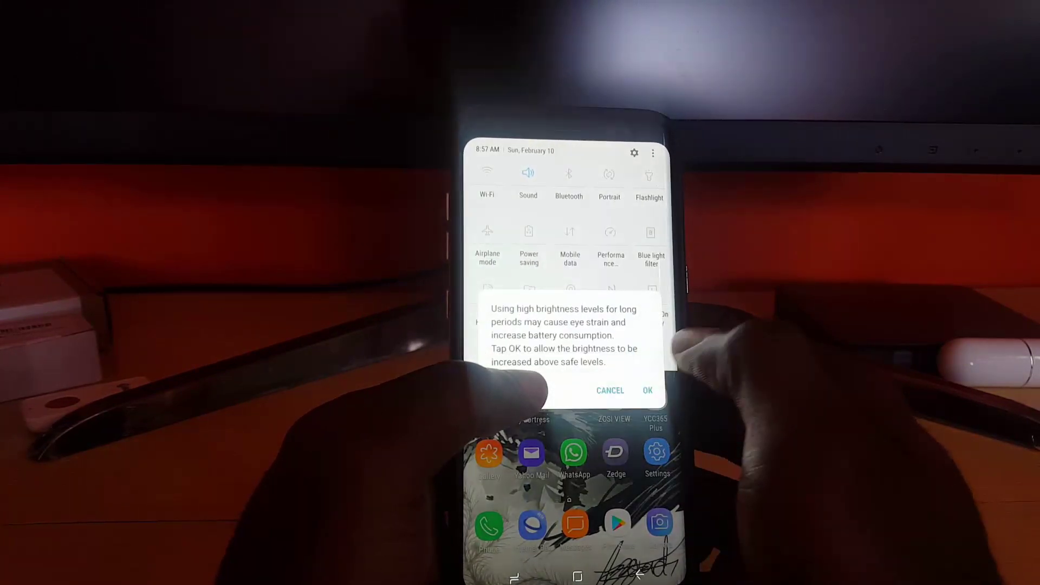
{"action": "left_click", "coordinate": [614, 390]}
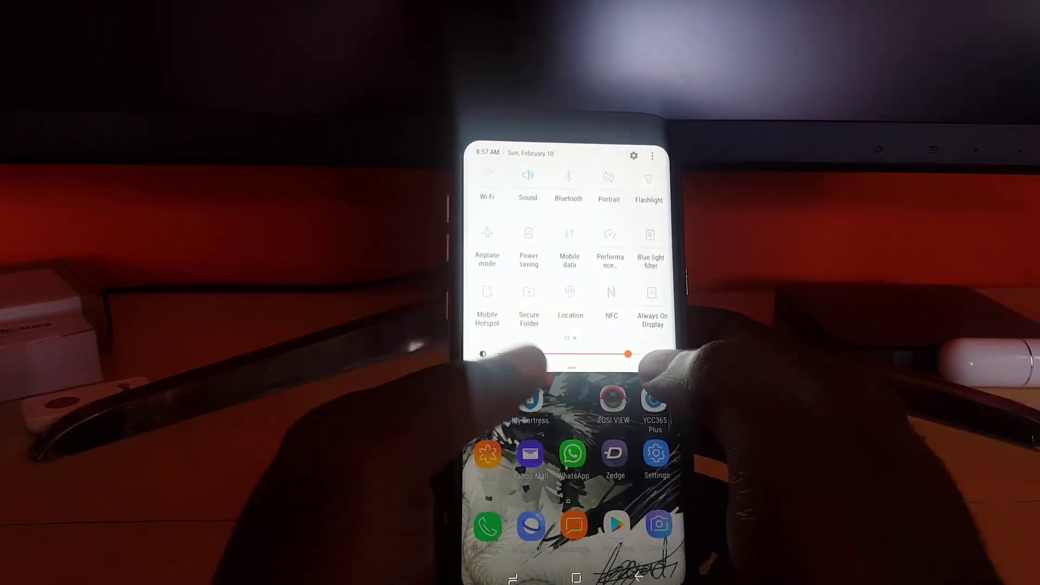
{"action": "left_click_drag", "start_coordinate": [571, 366], "coordinate": [570, 203]}
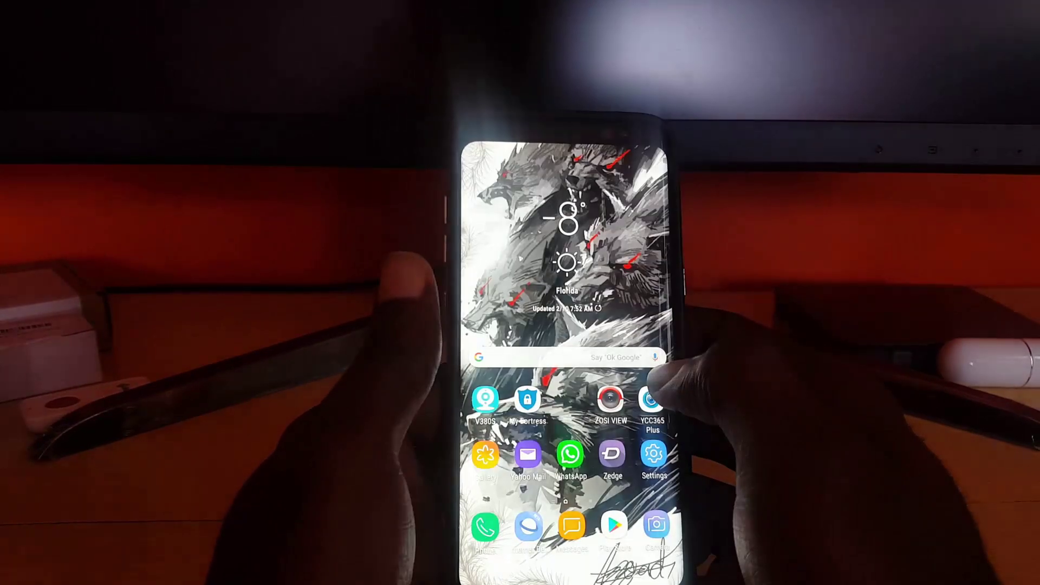
Reopen Quick Settings, set brightness to about the middle, and close the panel.
{"action": "mouse_move", "coordinate": [569, 163]}
{"action": "left_mouse_down"}
{"action": "mouse_move", "coordinate": [569, 358]}
{"action": "mouse_move", "coordinate": [626, 358]}
{"action": "left_mouse_up"}
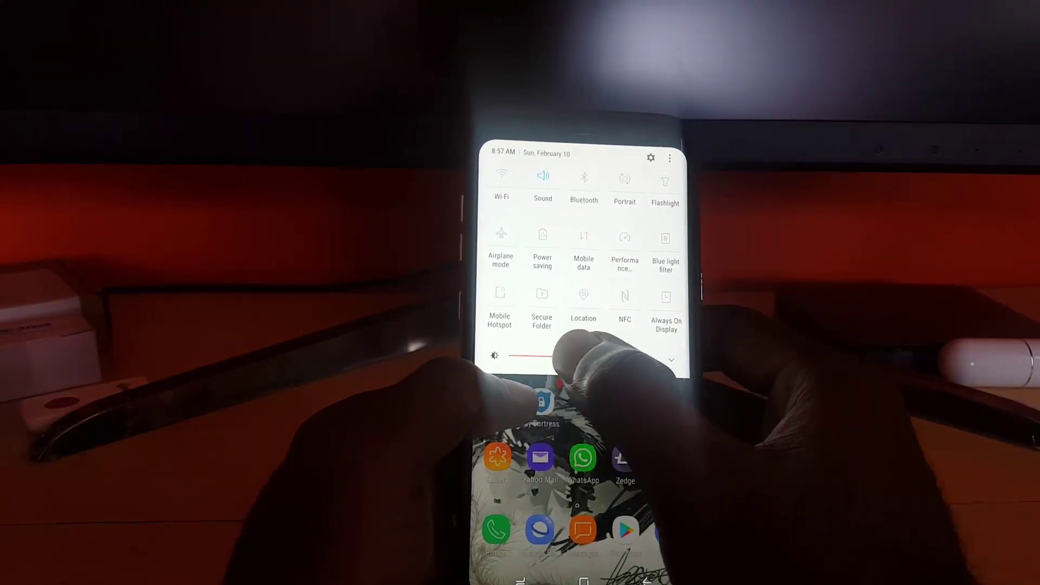
{"action": "left_click_drag", "start_coordinate": [570, 356], "coordinate": [574, 357]}
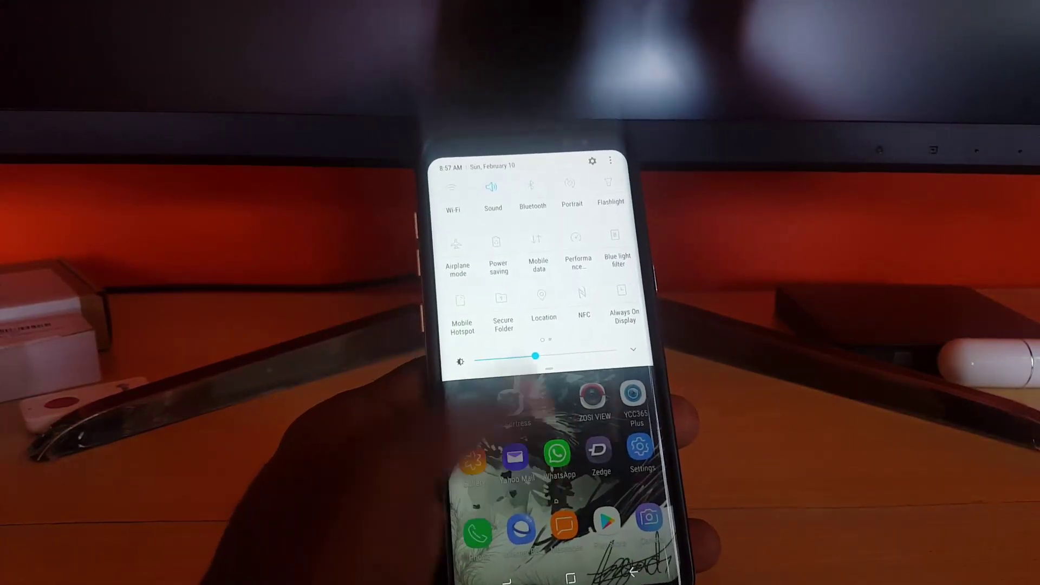
{"action": "left_click_drag", "start_coordinate": [550, 370], "coordinate": [550, 203]}
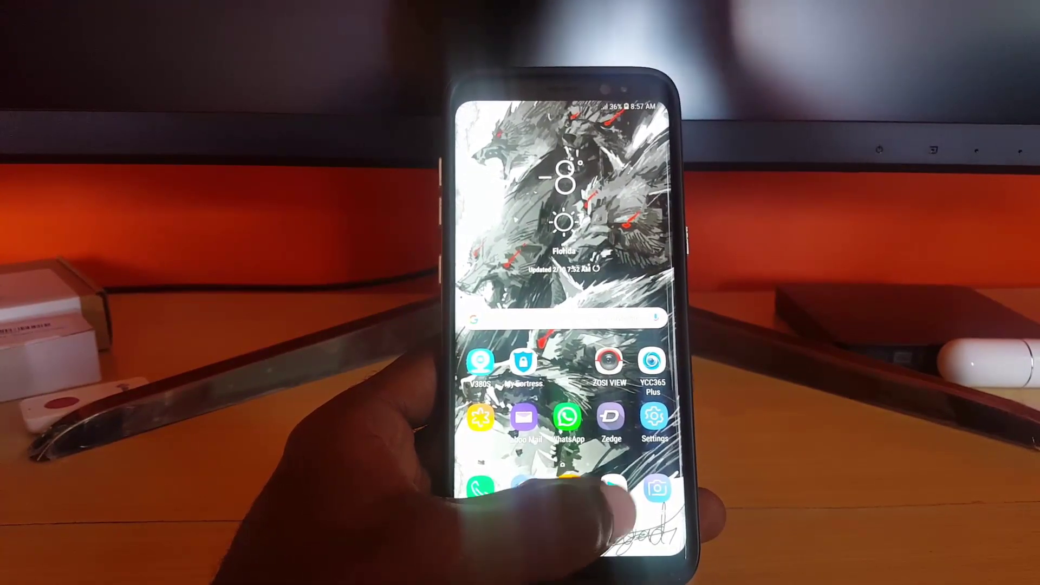
Open Google Play Store and search for 'brightness control' apps.
{"action": "left_click", "coordinate": [608, 488]}
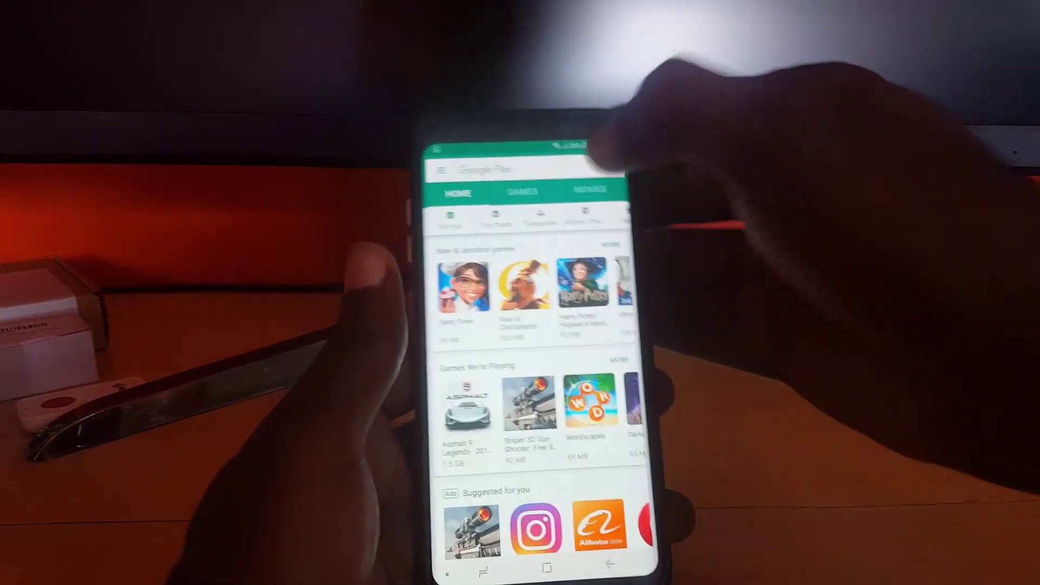
{"action": "left_click", "coordinate": [492, 169]}
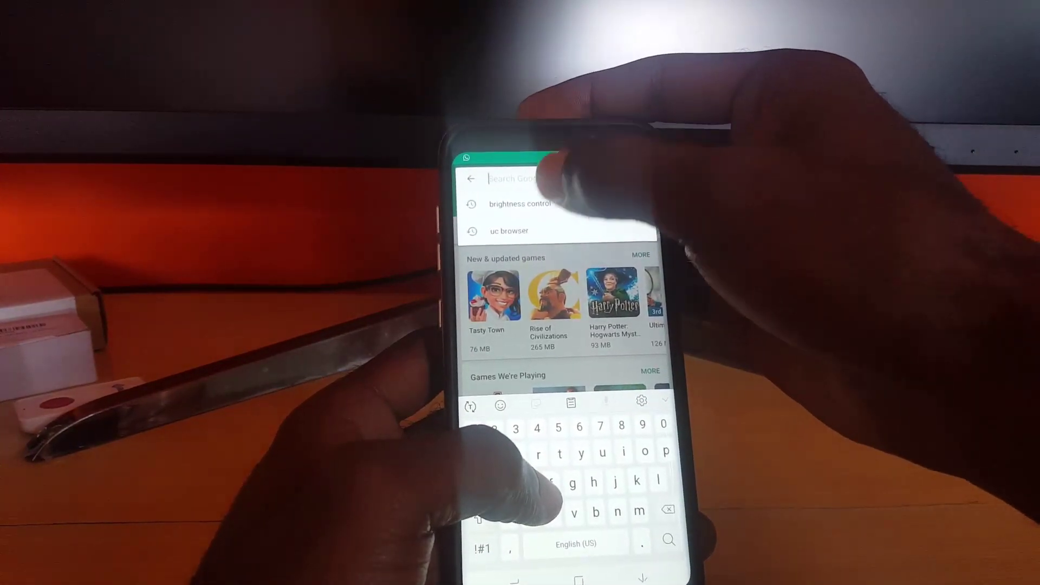
{"action": "left_click", "coordinate": [520, 203]}
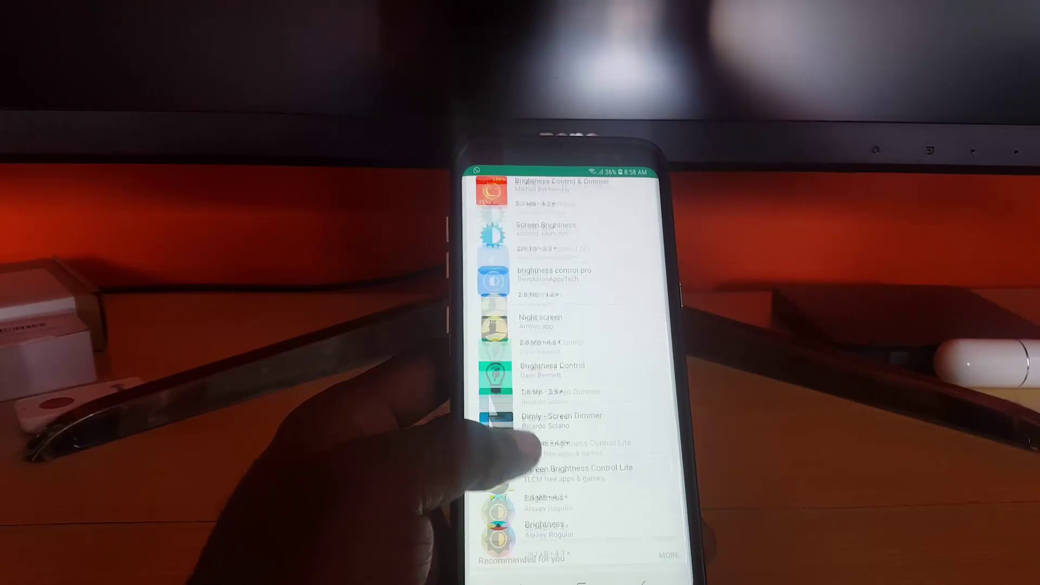
{"action": "scroll", "coordinate": [496, 391], "scroll_direction": "down", "scroll_amount": 1}
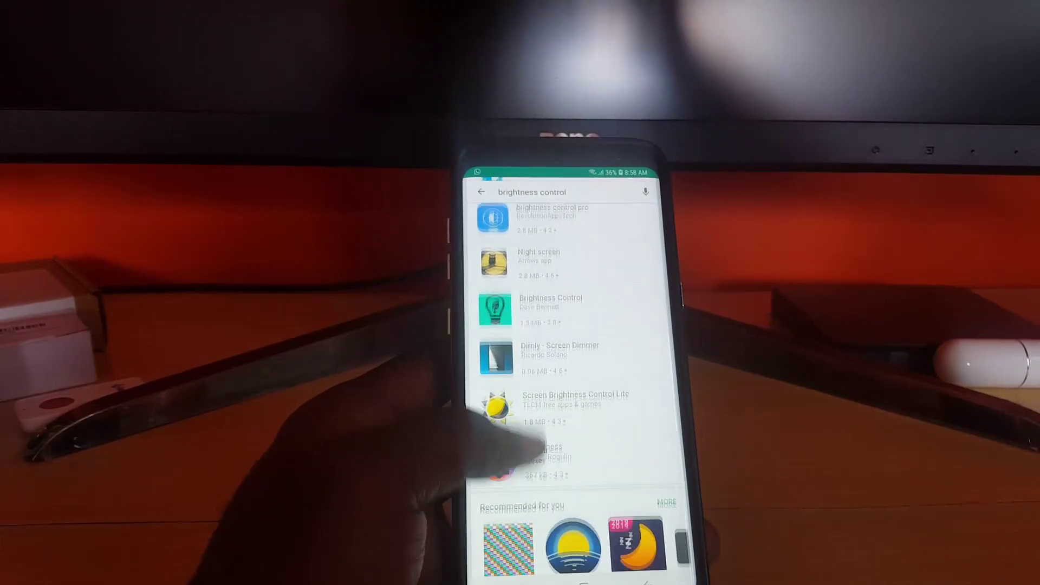
{"action": "scroll", "coordinate": [569, 366], "scroll_direction": "up", "scroll_amount": 2}
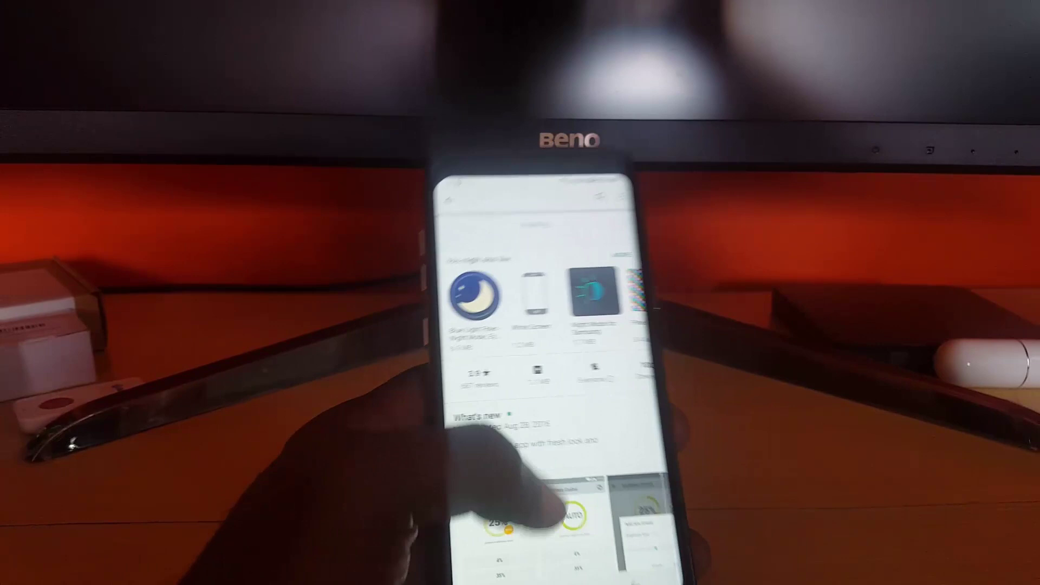
Return home and launch Brightness Control from its install-complete notification.
{"action": "left_click", "coordinate": [630, 565]}
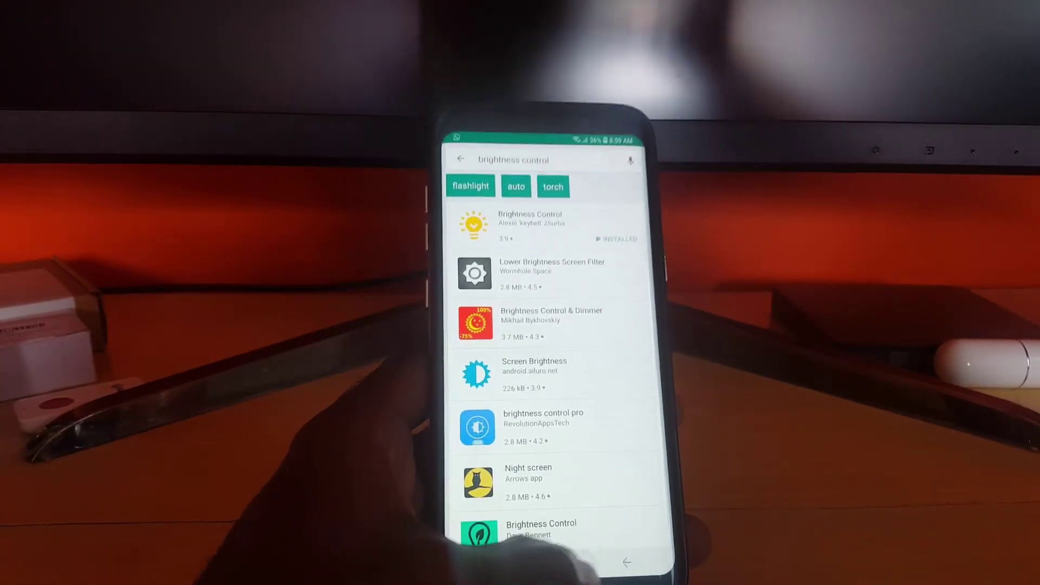
{"action": "left_click", "coordinate": [553, 566]}
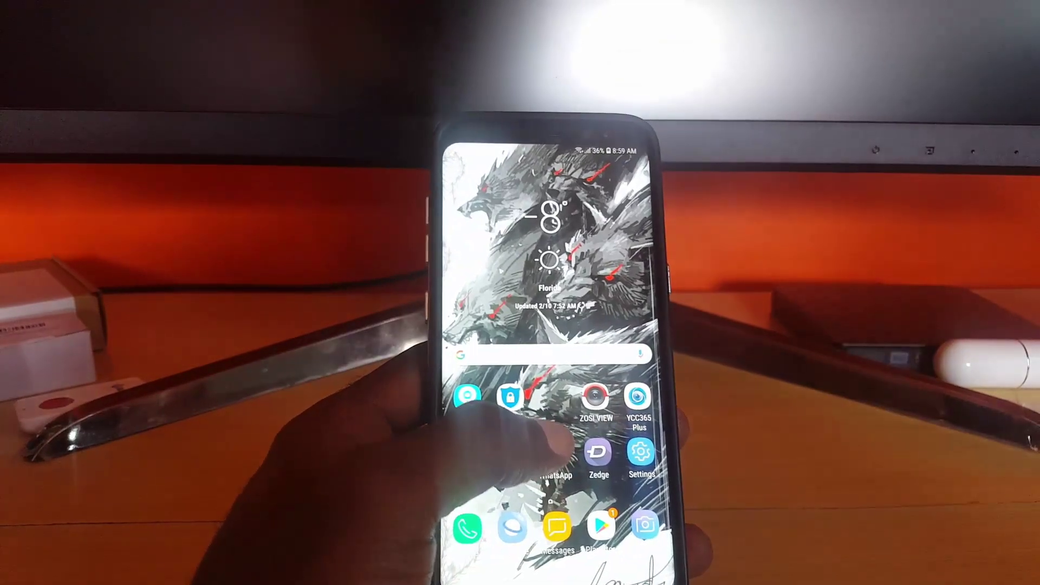
{"action": "left_click_drag", "start_coordinate": [520, 163], "coordinate": [455, 269]}
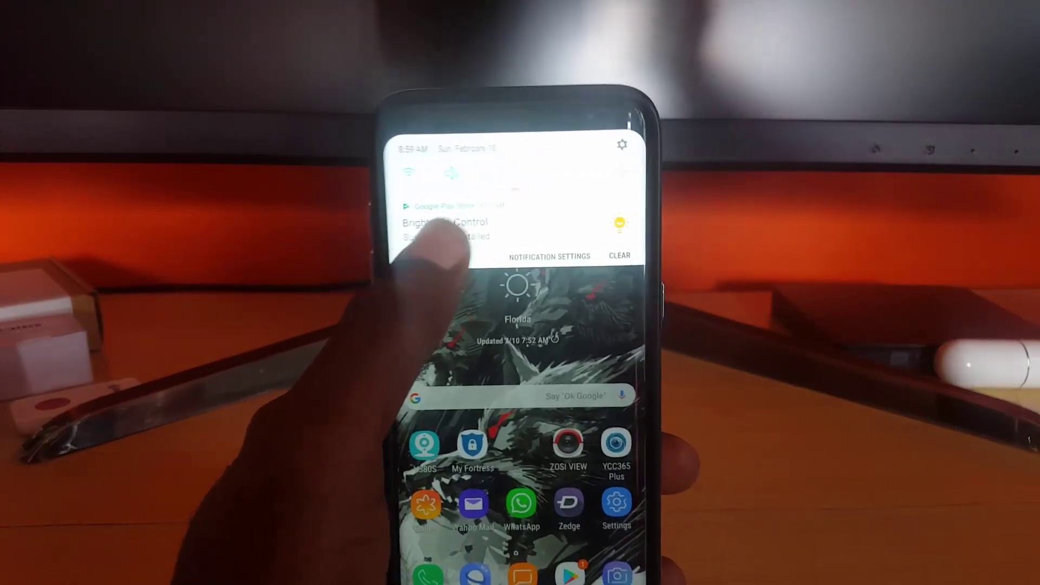
{"action": "left_click", "coordinate": [451, 228]}
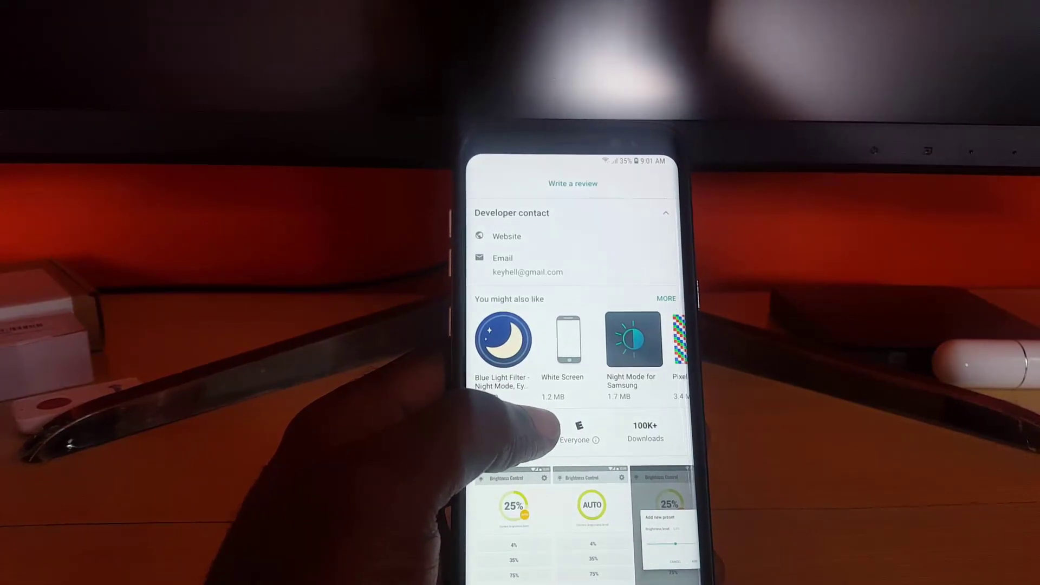
Install Blue Light Filter - Night Mode from its store page, then go home and check notifications.
{"action": "left_click", "coordinate": [505, 341]}
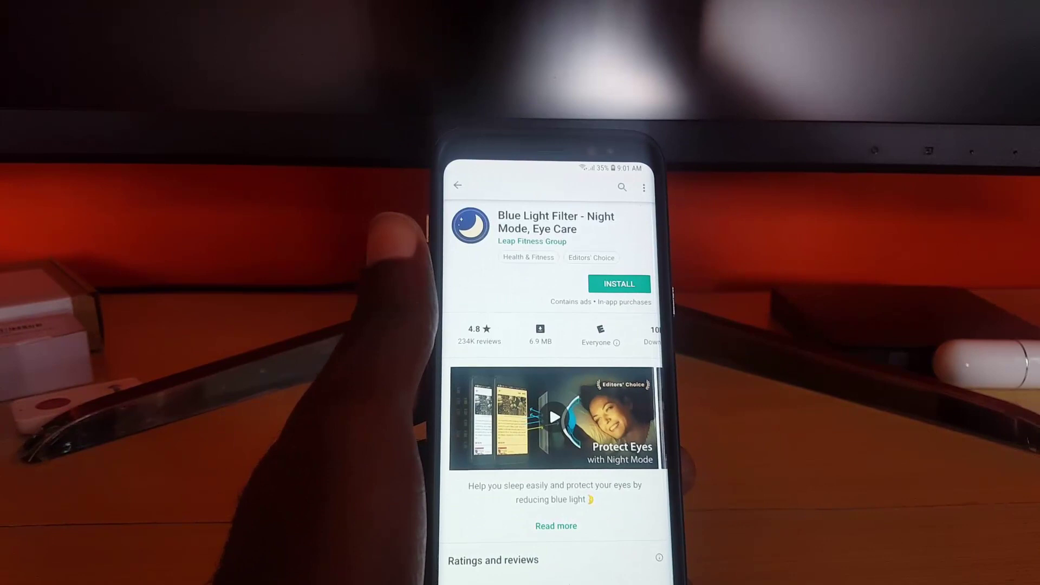
{"action": "left_click", "coordinate": [619, 284]}
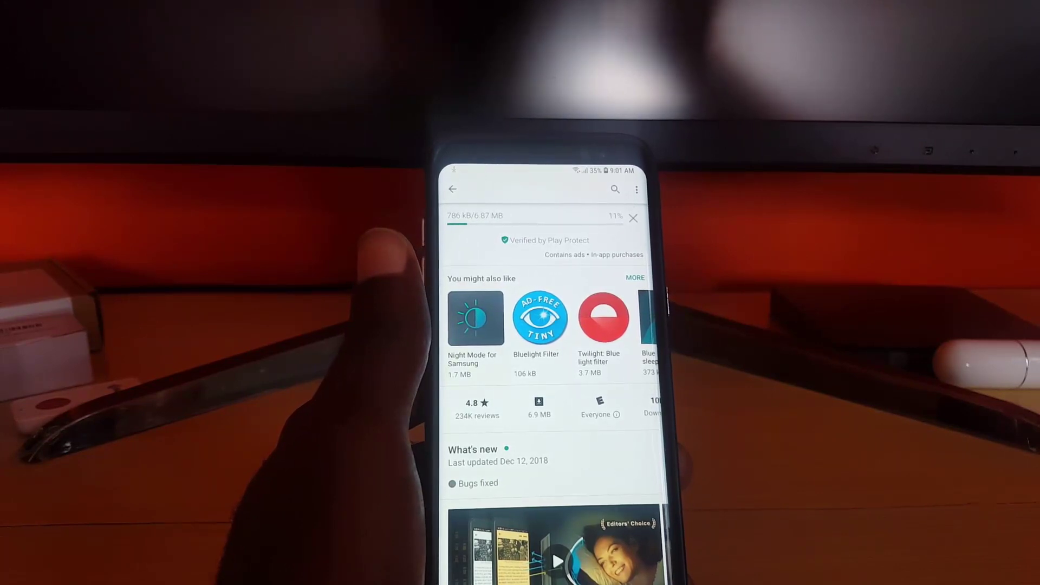
{"action": "key", "text": "super"}
{"action": "left_click_drag", "start_coordinate": [553, 162], "coordinate": [504, 337]}
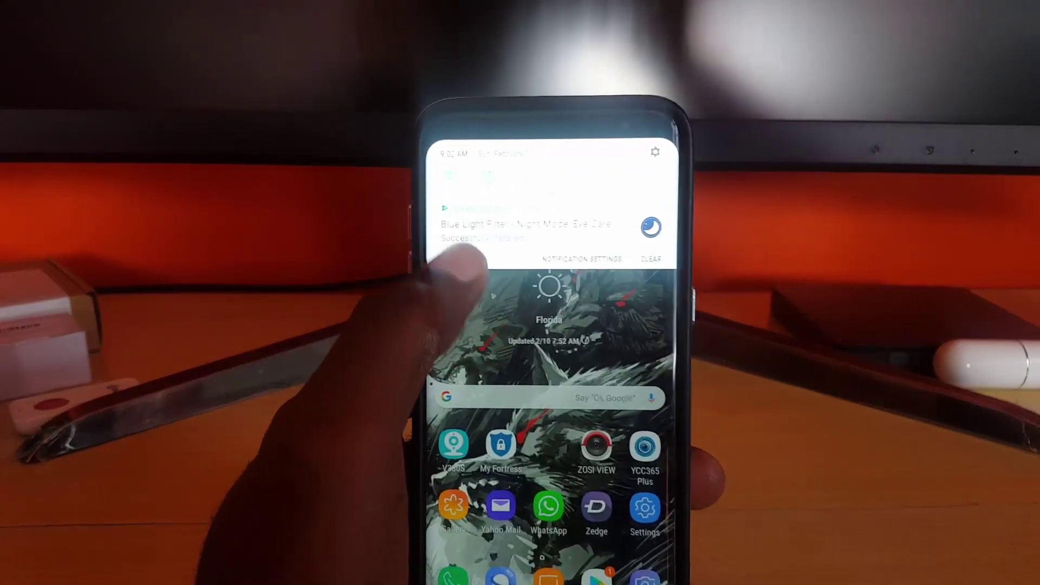
Launch Blue Light Filter from its notification, swipe through the intro, and dismiss the Android 8.0 notice.
{"action": "left_click", "coordinate": [443, 216]}
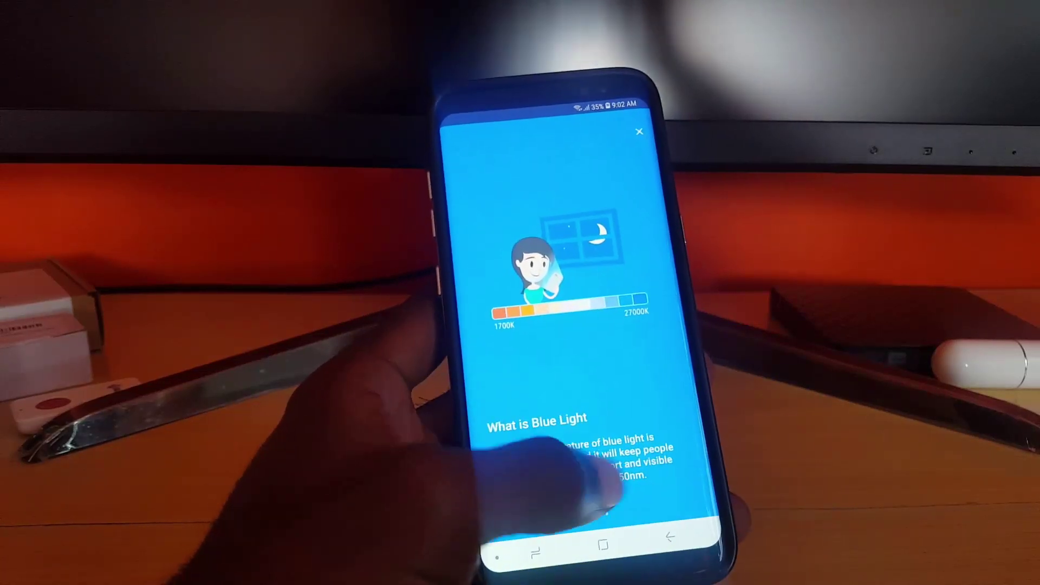
{"action": "left_click_drag", "start_coordinate": [618, 475], "coordinate": [496, 476]}
{"action": "left_click_drag", "start_coordinate": [618, 471], "coordinate": [500, 407]}
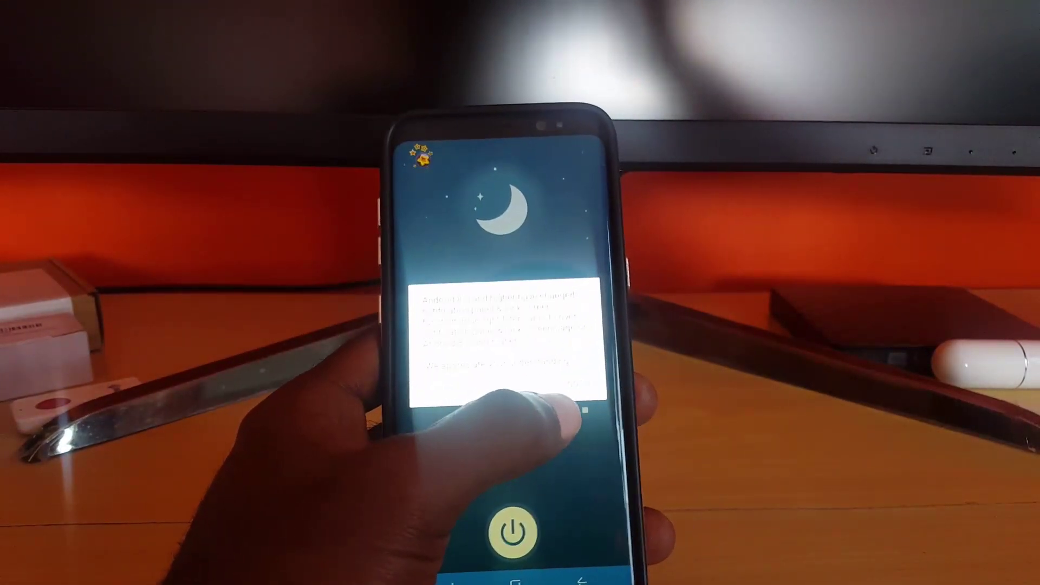
{"action": "left_click", "coordinate": [569, 383]}
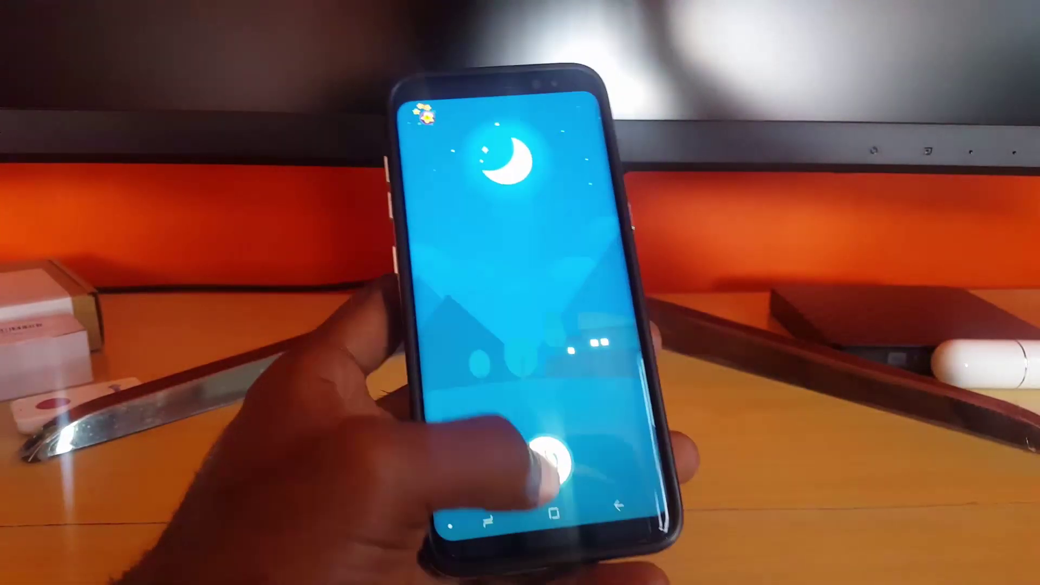
Allow Blue Light Filter to appear on top of other apps and switch the night filter on.
{"action": "left_click", "coordinate": [565, 461]}
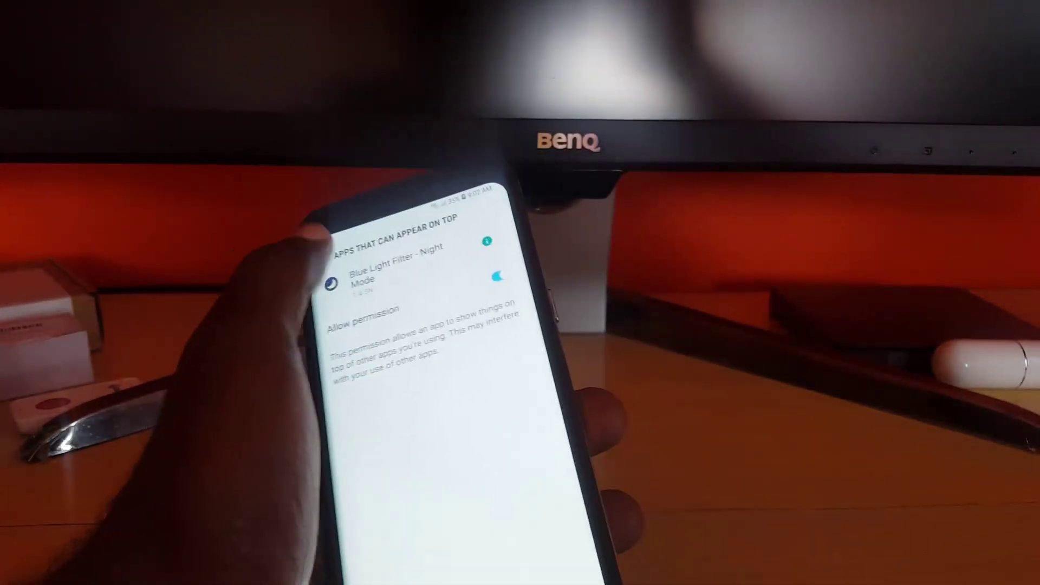
{"action": "key", "text": "Escape"}
{"action": "left_click", "coordinate": [517, 573]}
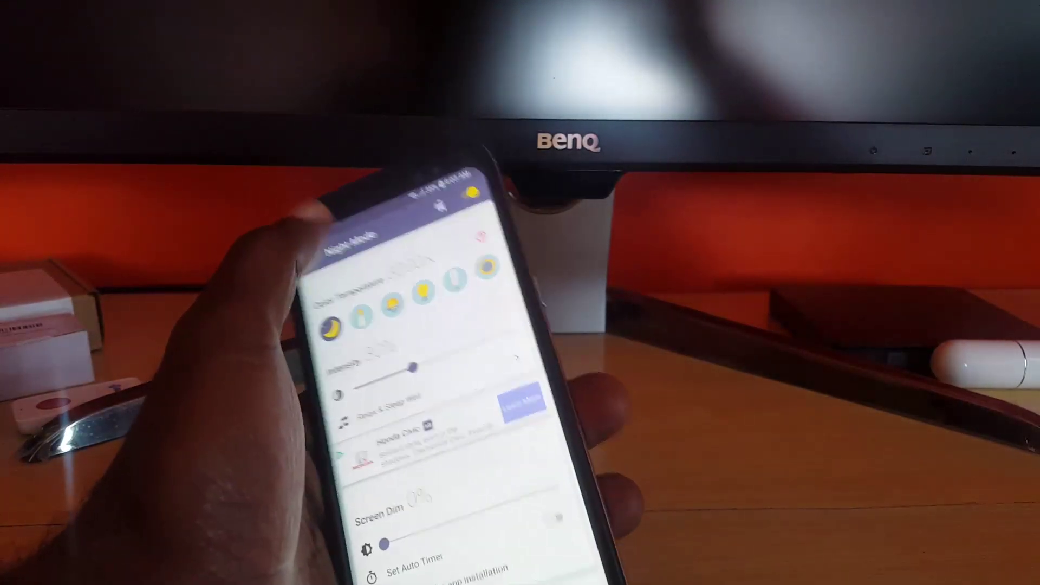
Reopen Night Mode from the notification shade and adjust the Intensity slider, ending at 30%.
{"action": "left_click_drag", "start_coordinate": [504, 195], "coordinate": [504, 276]}
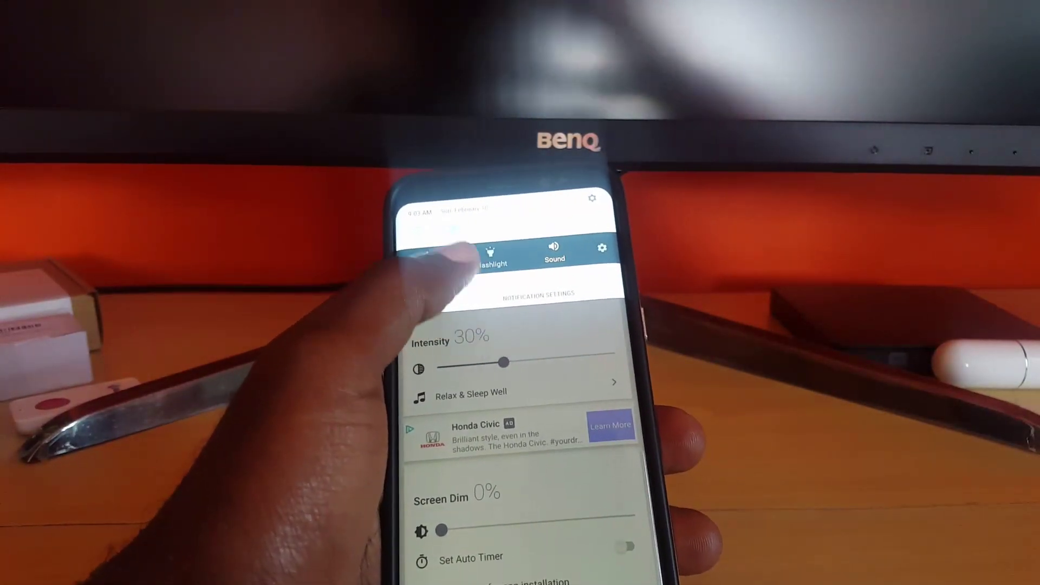
{"action": "left_click_drag", "start_coordinate": [456, 260], "coordinate": [447, 390]}
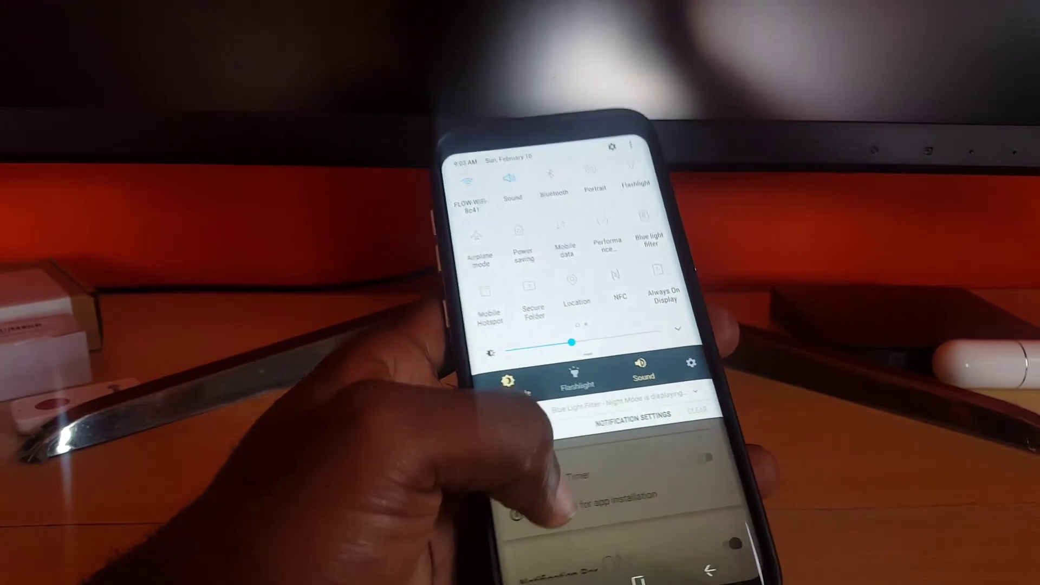
{"action": "left_click", "coordinate": [508, 382]}
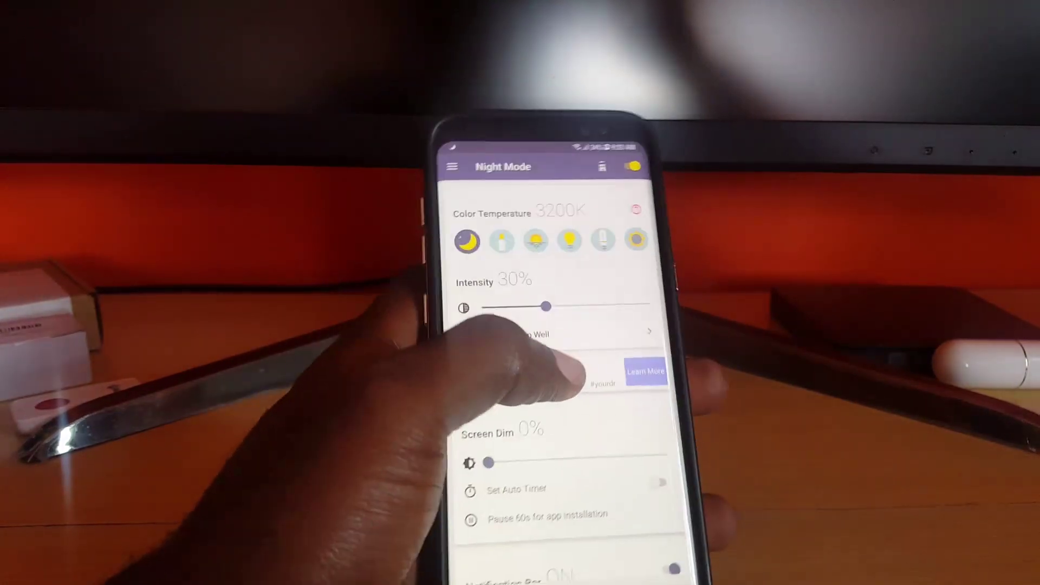
{"action": "mouse_move", "coordinate": [545, 307]}
{"action": "left_mouse_down"}
{"action": "mouse_move", "coordinate": [569, 307]}
{"action": "mouse_move", "coordinate": [480, 302]}
{"action": "mouse_move", "coordinate": [492, 302]}
{"action": "left_mouse_up"}
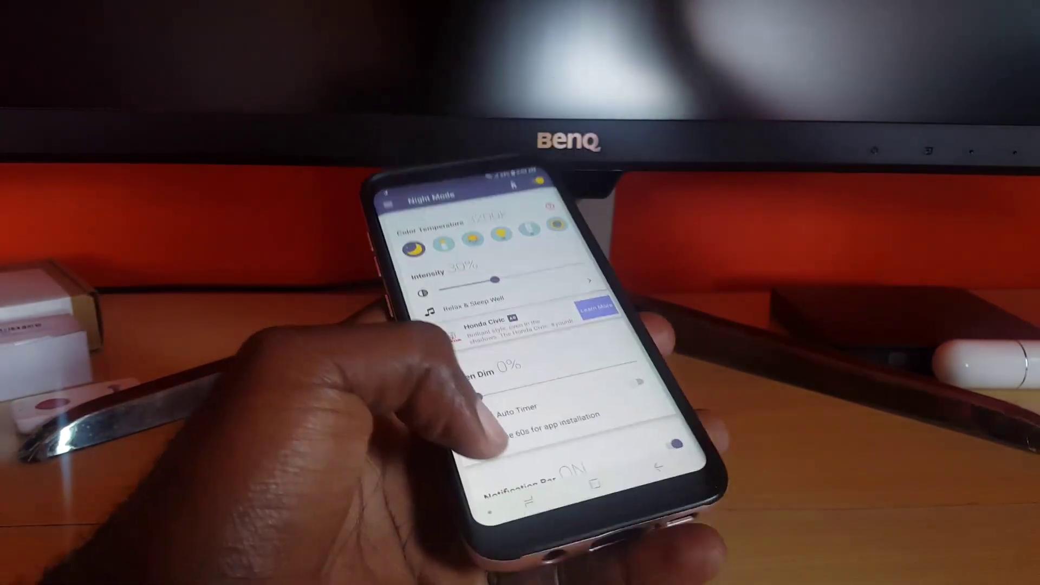
{"action": "scroll", "coordinate": [488, 325], "scroll_direction": "down", "scroll_amount": 5}
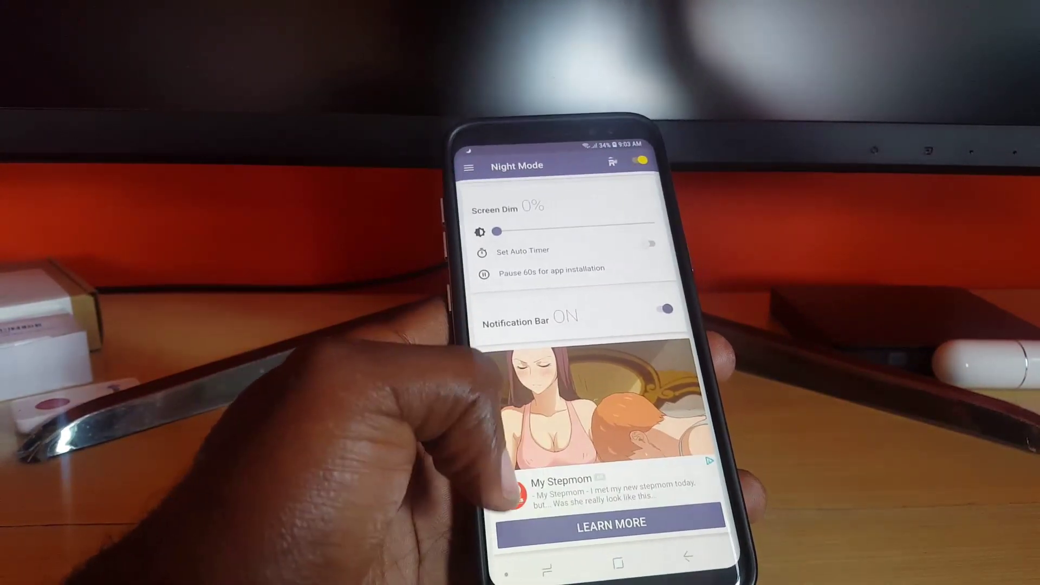
{"action": "scroll", "coordinate": [593, 366], "scroll_direction": "up", "scroll_amount": 5}
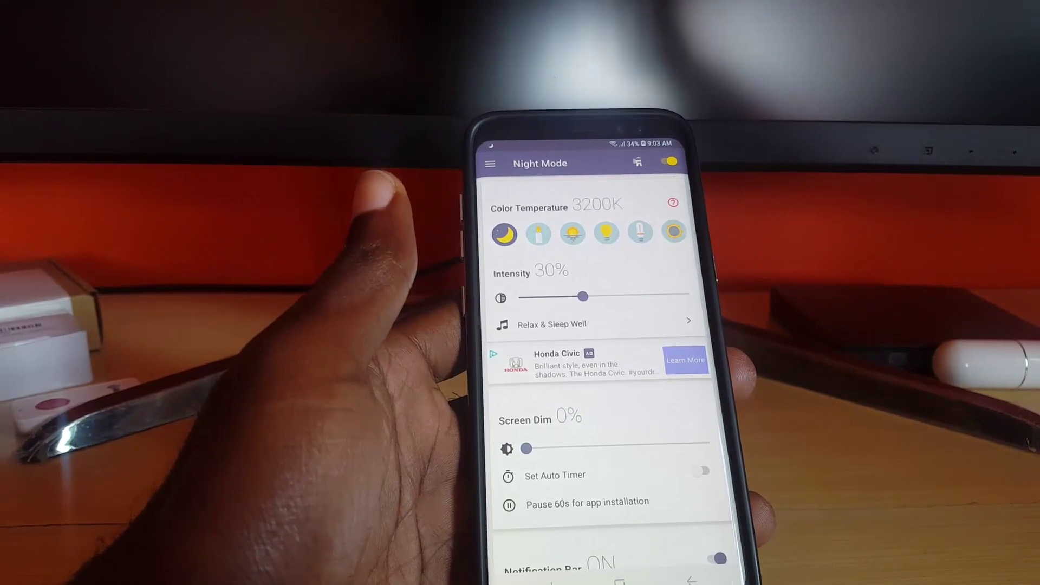
Drag Screen Dim to 4%, then reopen Night Mode from the notification shade.
{"action": "mouse_move", "coordinate": [527, 449]}
{"action": "left_mouse_down"}
{"action": "mouse_move", "coordinate": [563, 449]}
{"action": "mouse_move", "coordinate": [602, 421]}
{"action": "mouse_move", "coordinate": [533, 415]}
{"action": "left_mouse_up"}
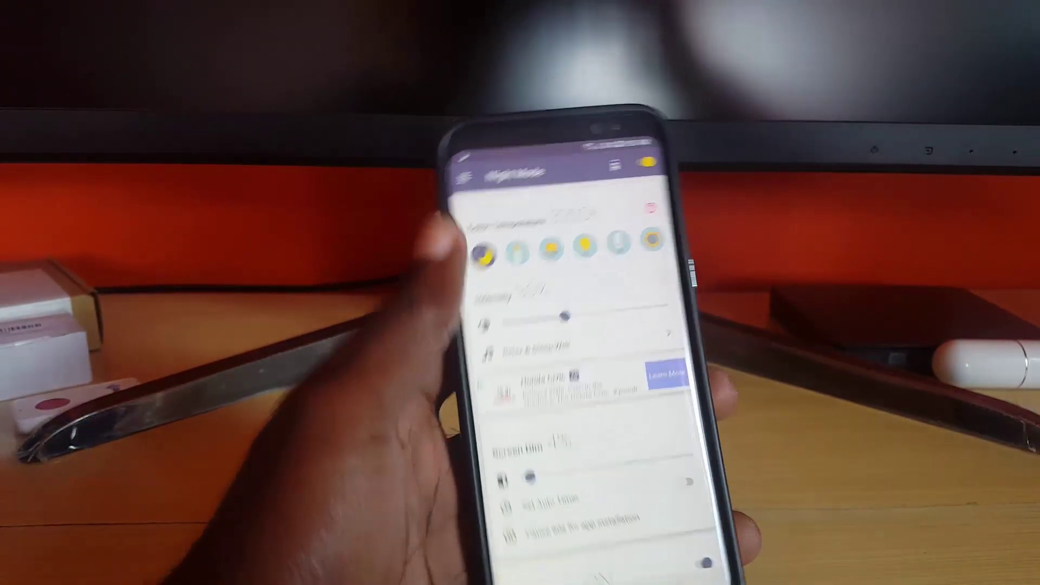
{"action": "left_click_drag", "start_coordinate": [479, 158], "coordinate": [496, 366]}
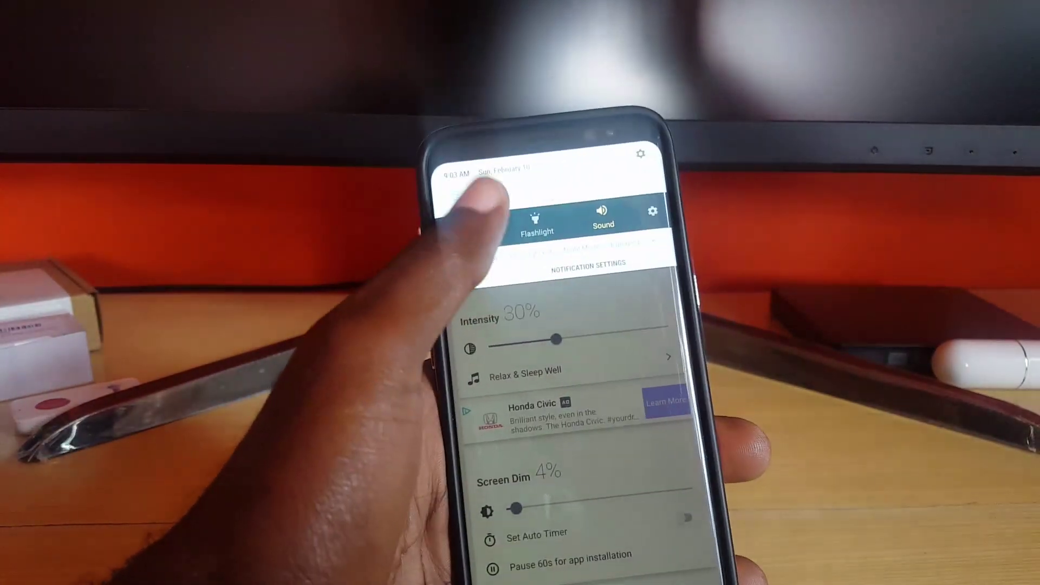
{"action": "left_click_drag", "start_coordinate": [484, 192], "coordinate": [541, 464]}
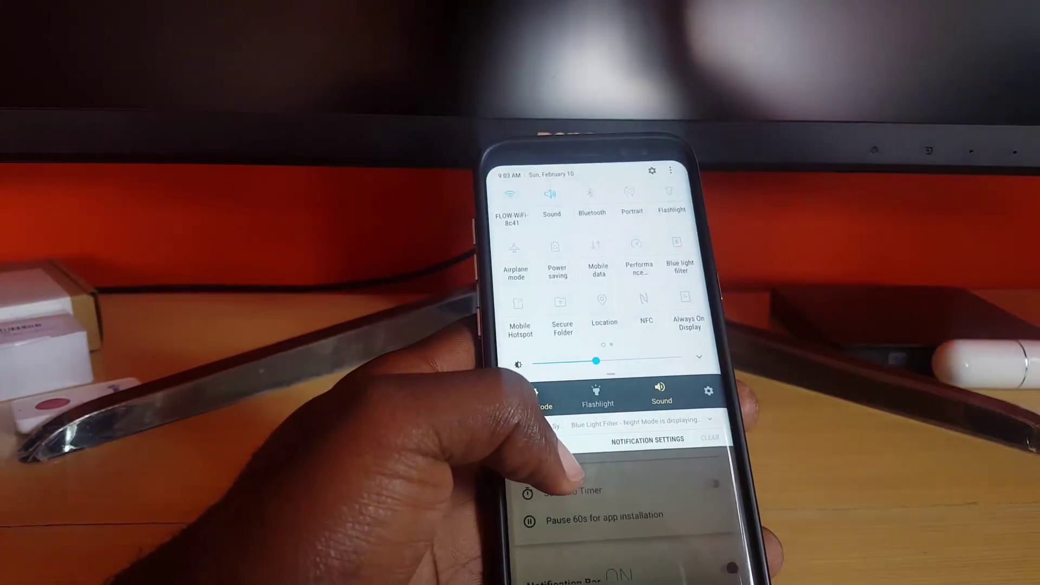
{"action": "left_click", "coordinate": [582, 488]}
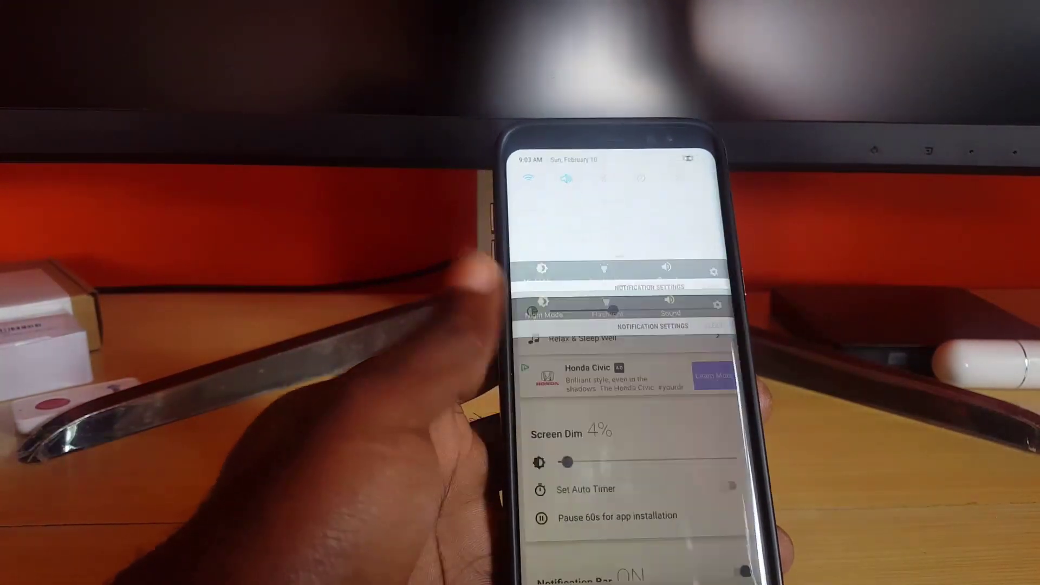